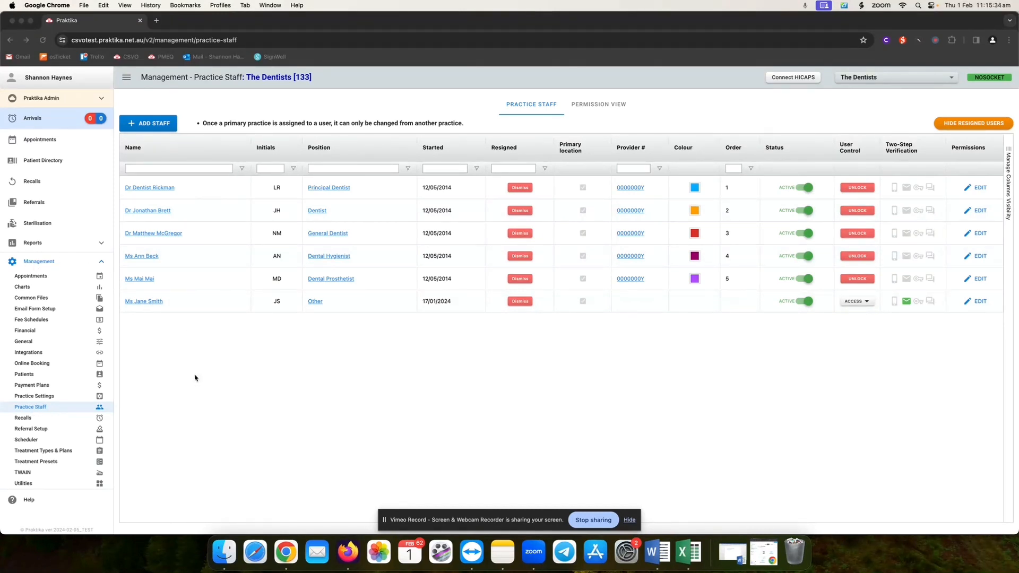
- Filter the staff list by the name 'ai', then clear the filter to show everyone
click(135, 169)
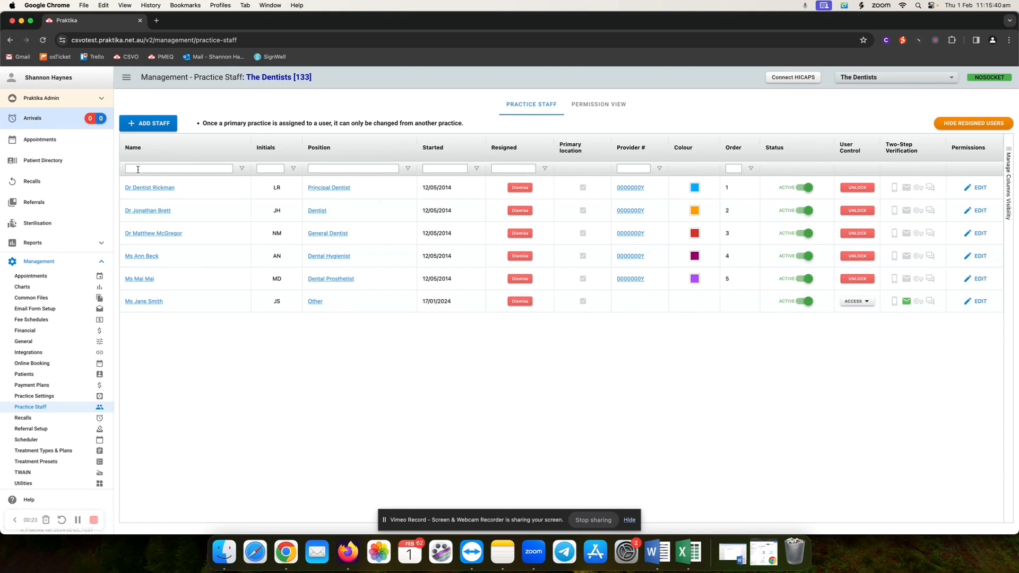
text(ai)
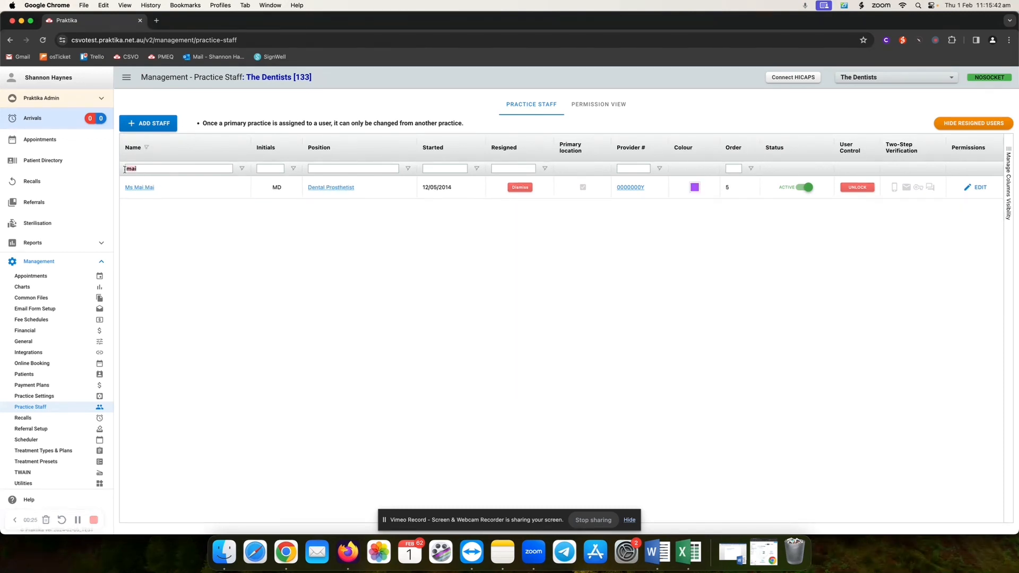
key(BackSpace)
key(BackSpace)
key(BackSpace)
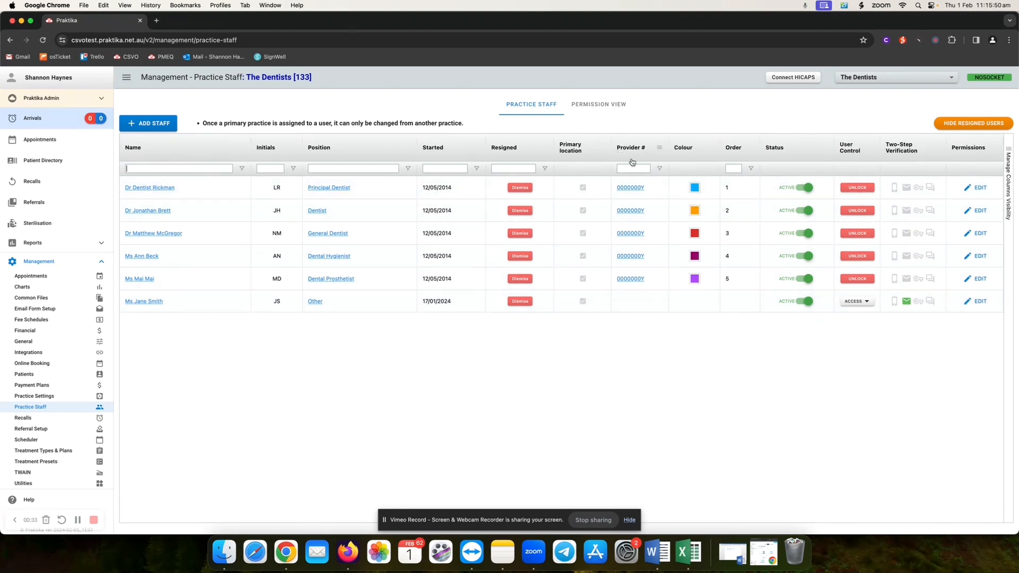
- Enter a replacement provider number for the principal dentist, then discard the change
click(655, 192)
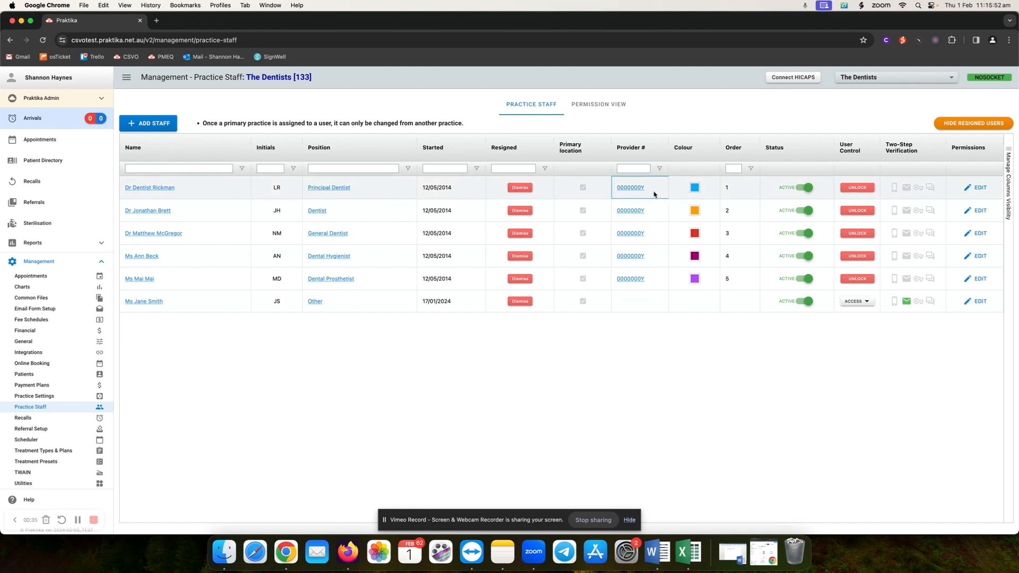
drag(419, 224, 373, 225)
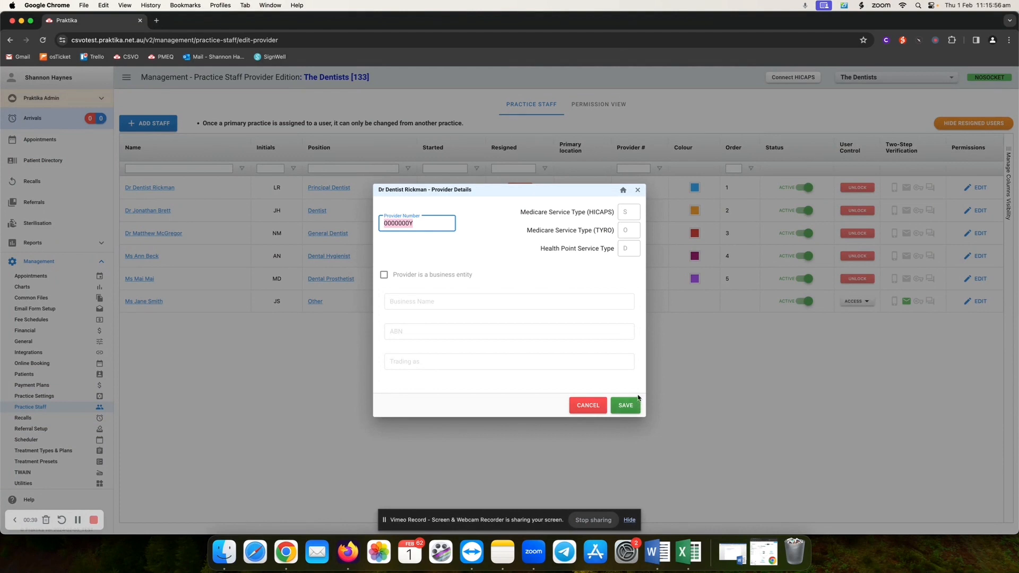
text(111111YY)
click(582, 404)
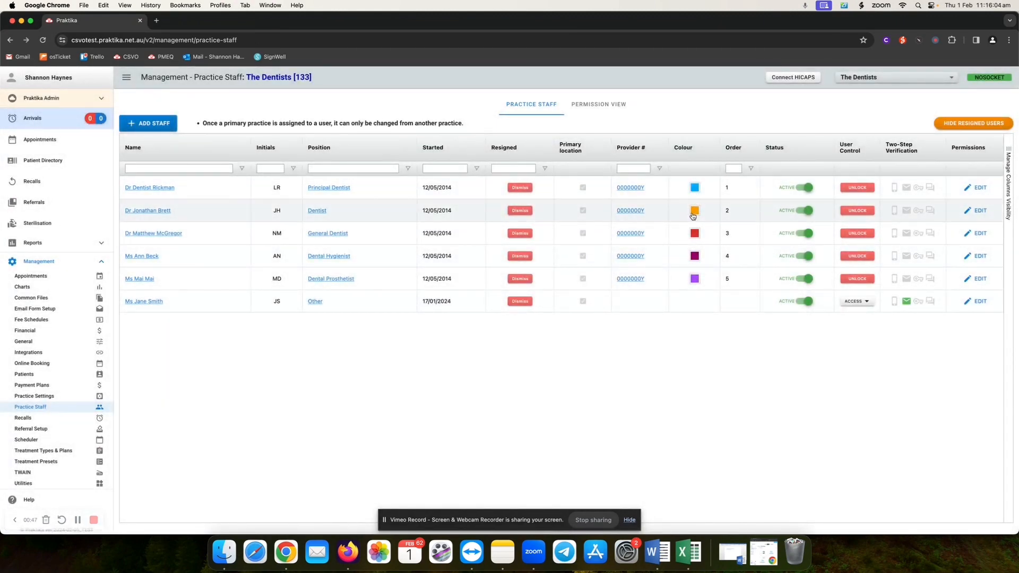
- View the principal dentist's colour choices and leave the colour unchanged
click(694, 189)
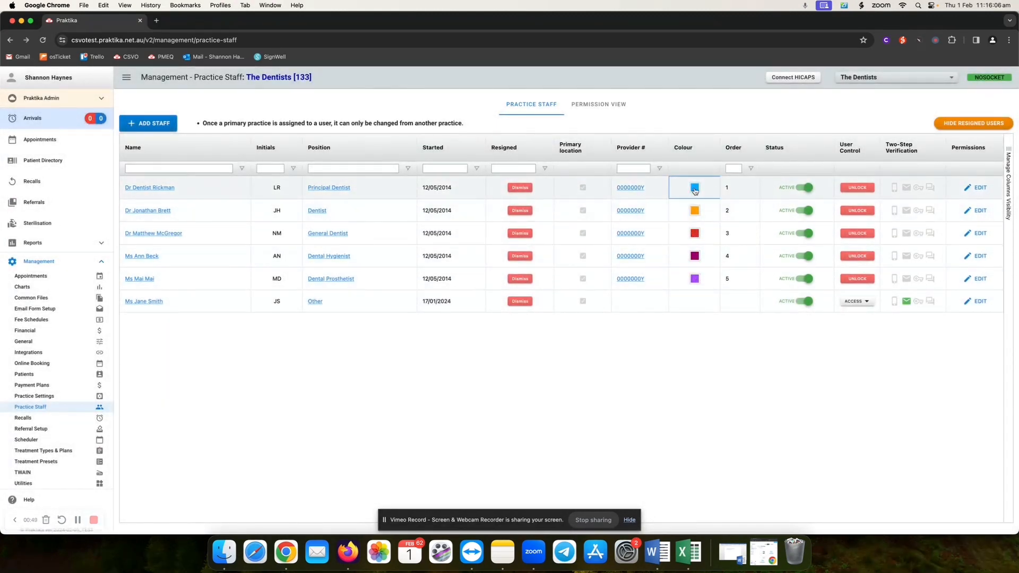
click(694, 189)
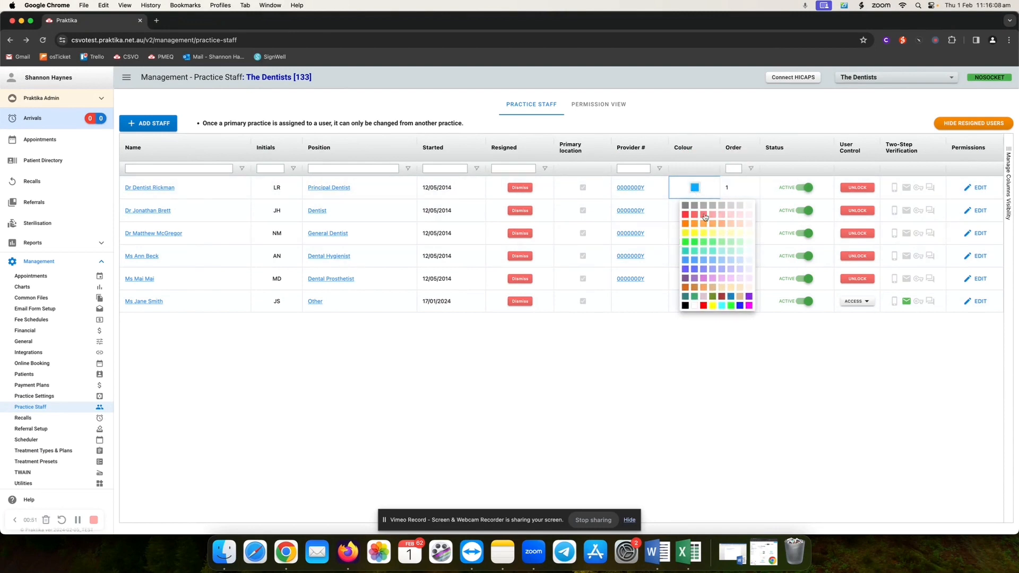
click(816, 292)
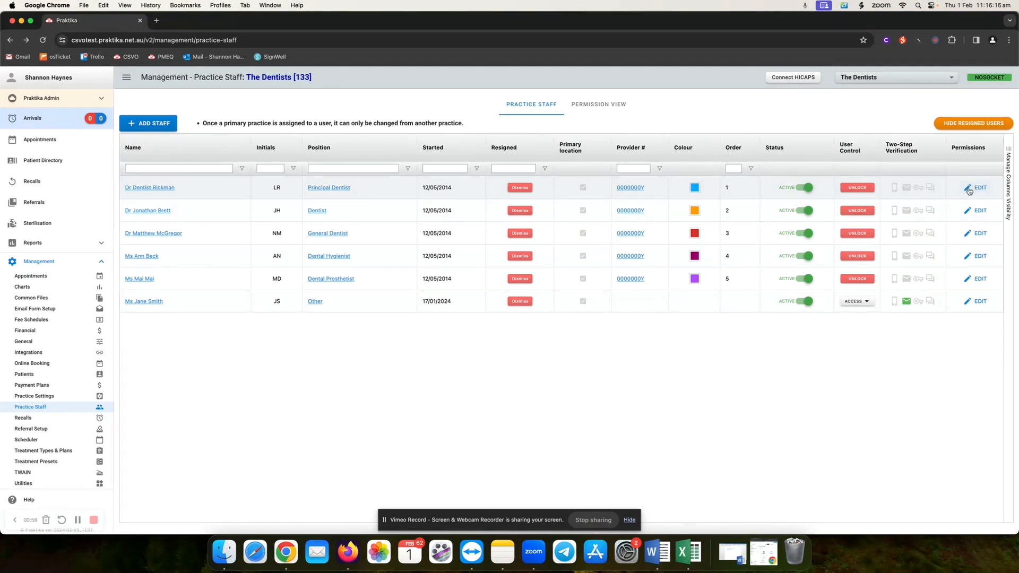
- In the Other staff member's permissions, untick Wednesday and set Thursday access to 08:30–13:00
click(980, 304)
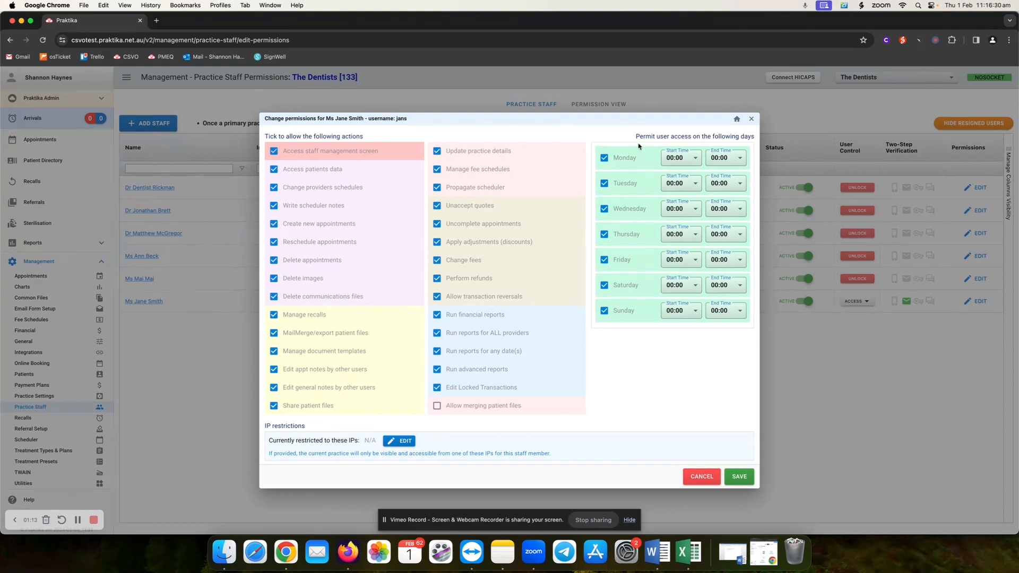
click(605, 209)
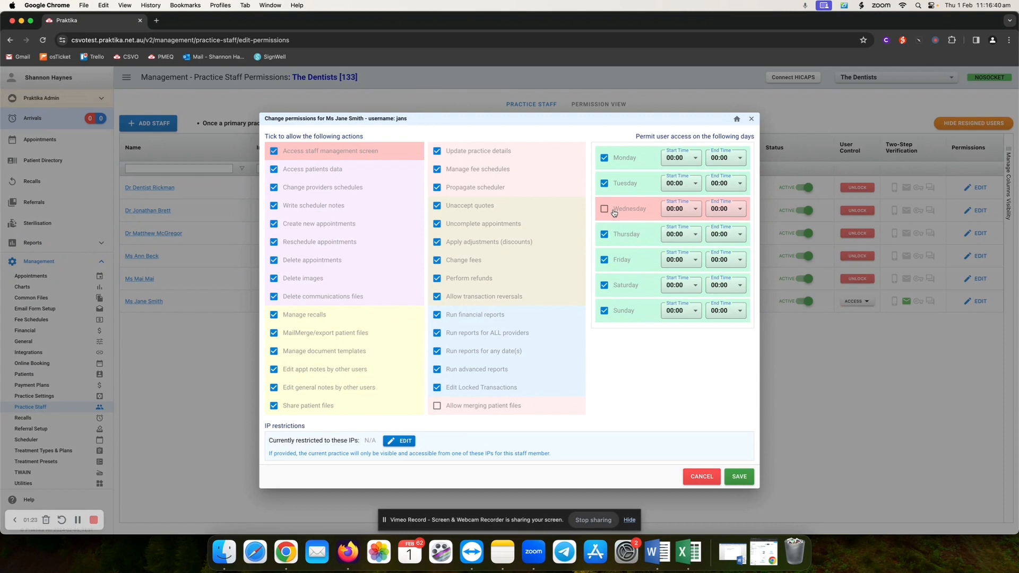
click(687, 236)
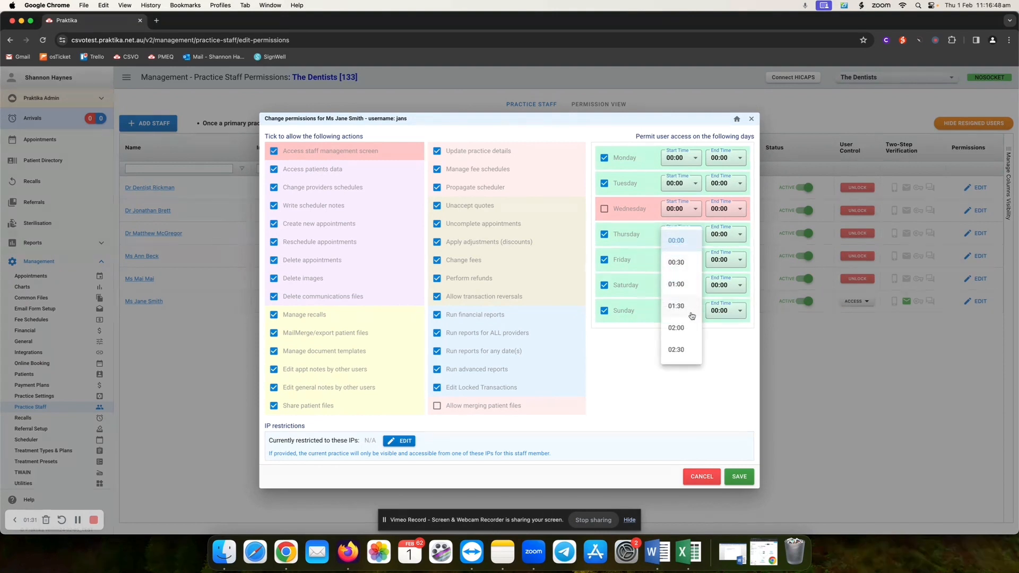
scroll(691, 316, down, 5)
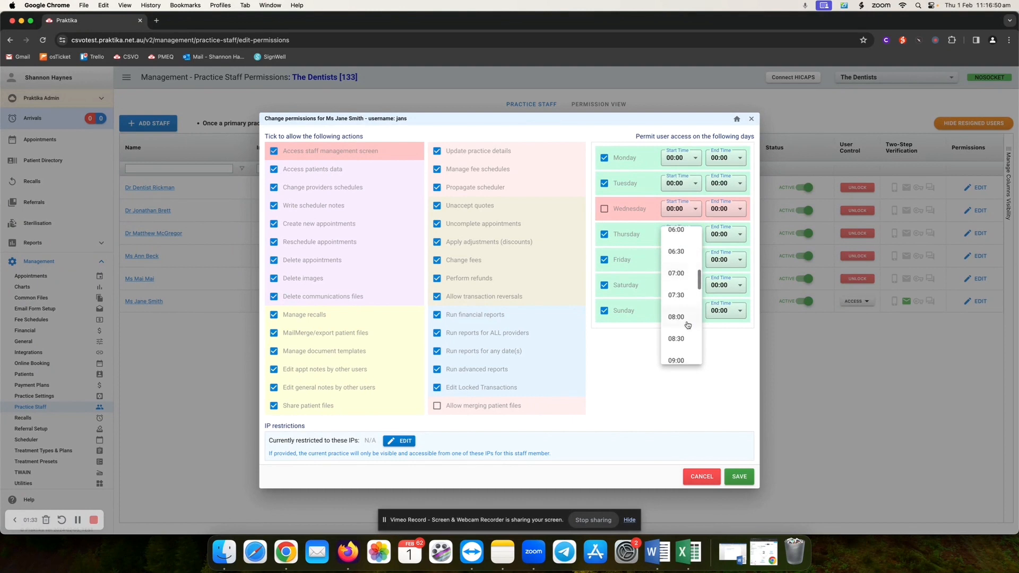
click(676, 340)
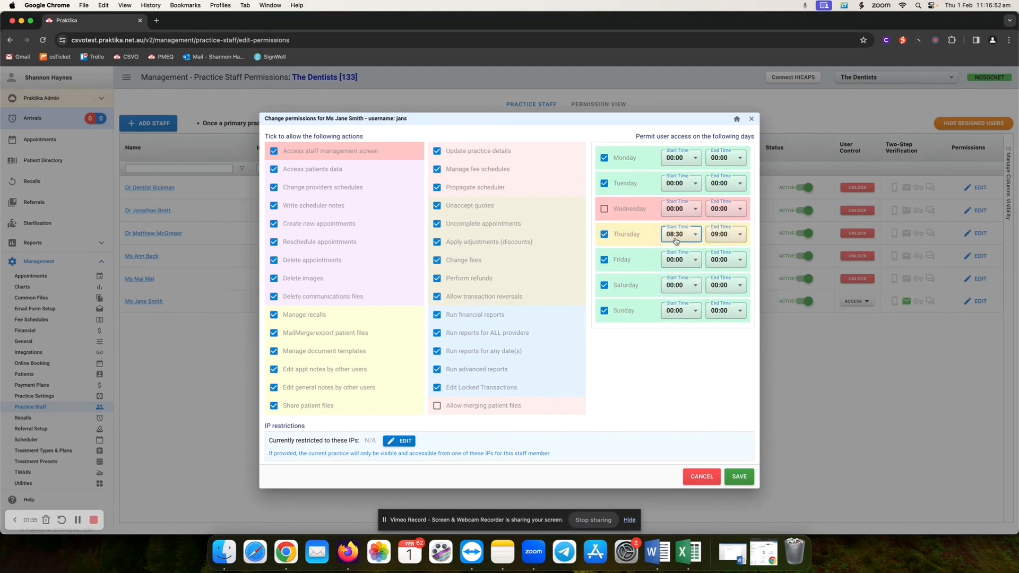
click(728, 236)
scroll(731, 313, down, 4)
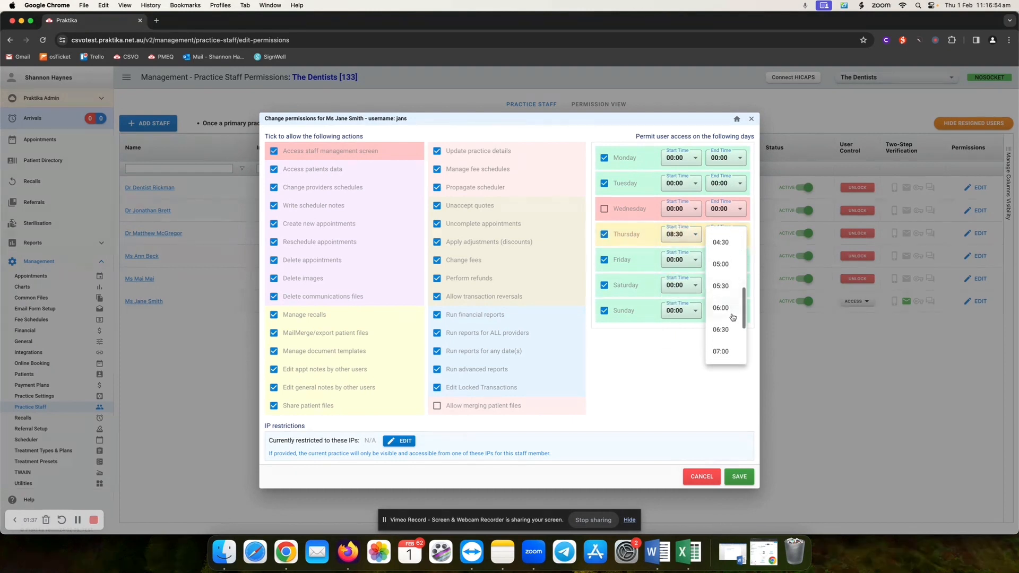
scroll(732, 317, down, 6)
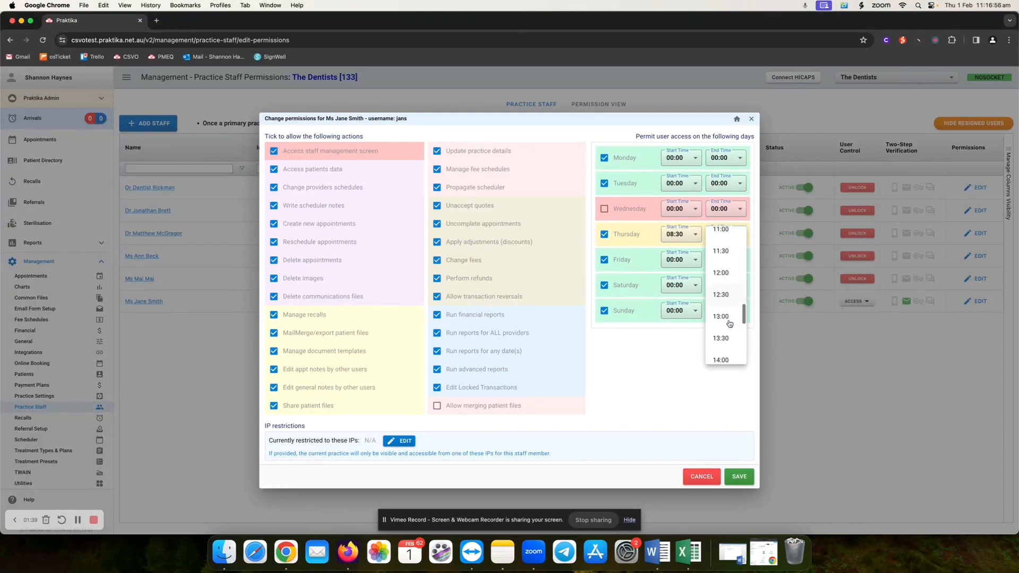
click(728, 320)
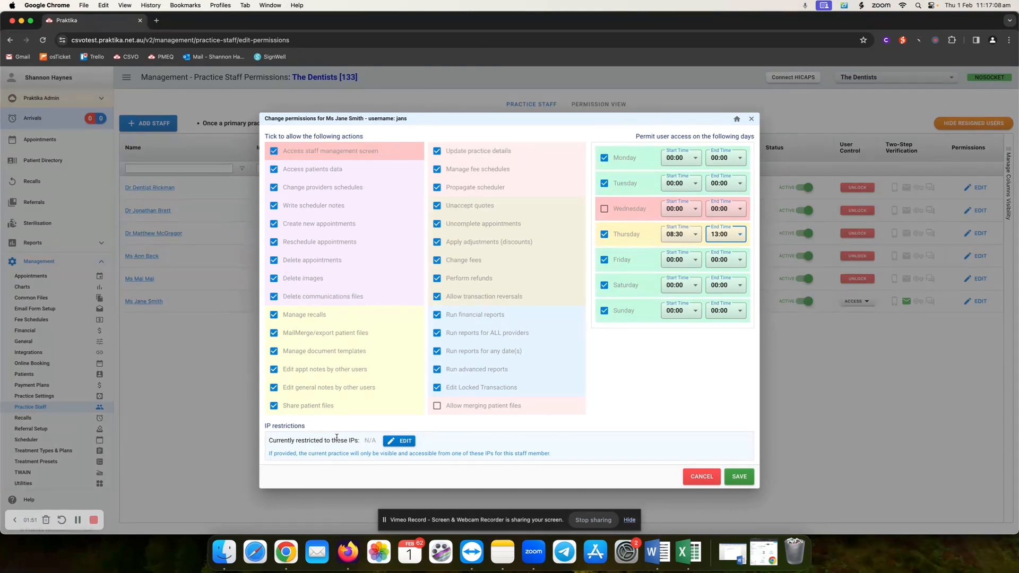
click(403, 440)
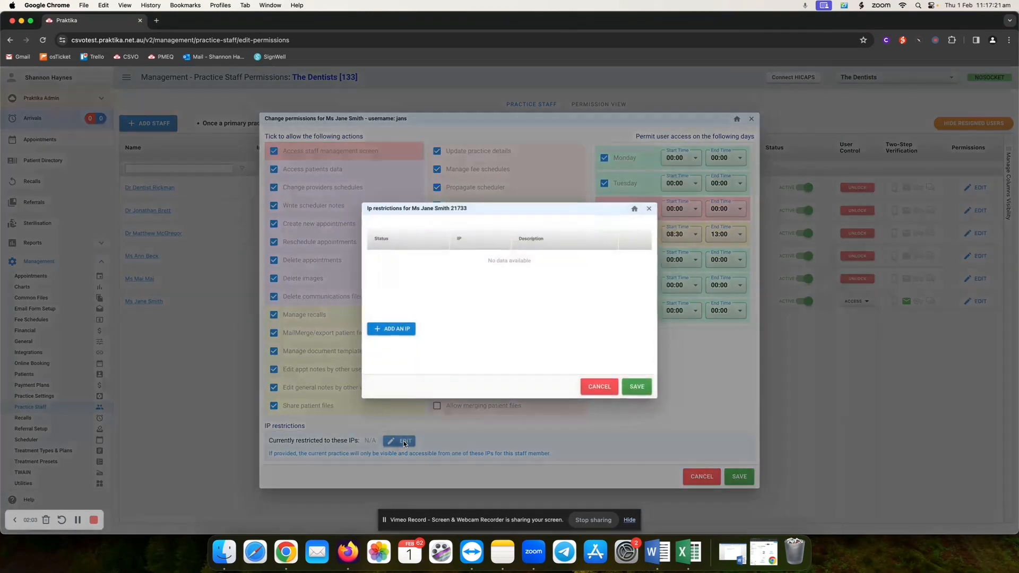
click(403, 330)
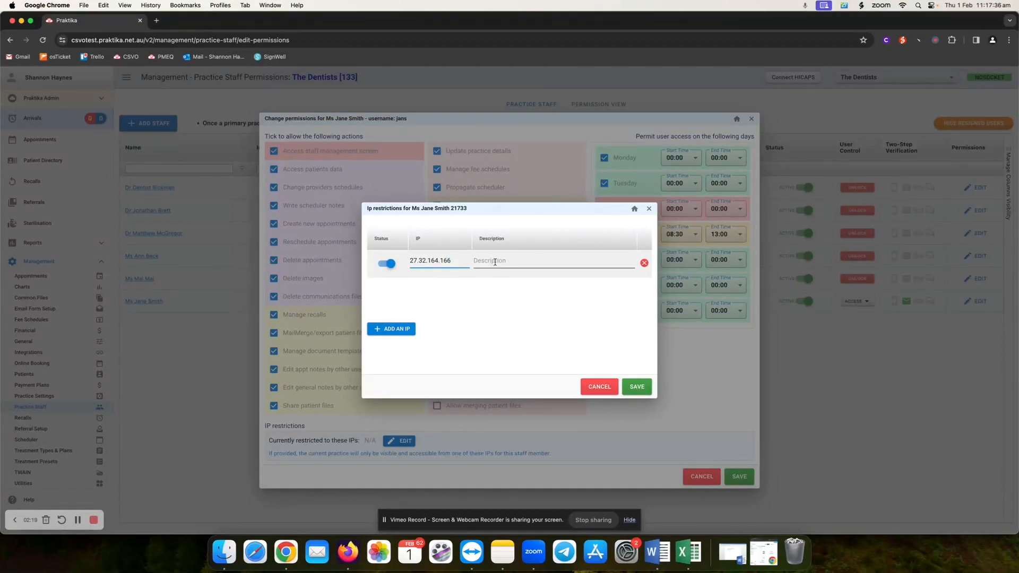
click(598, 390)
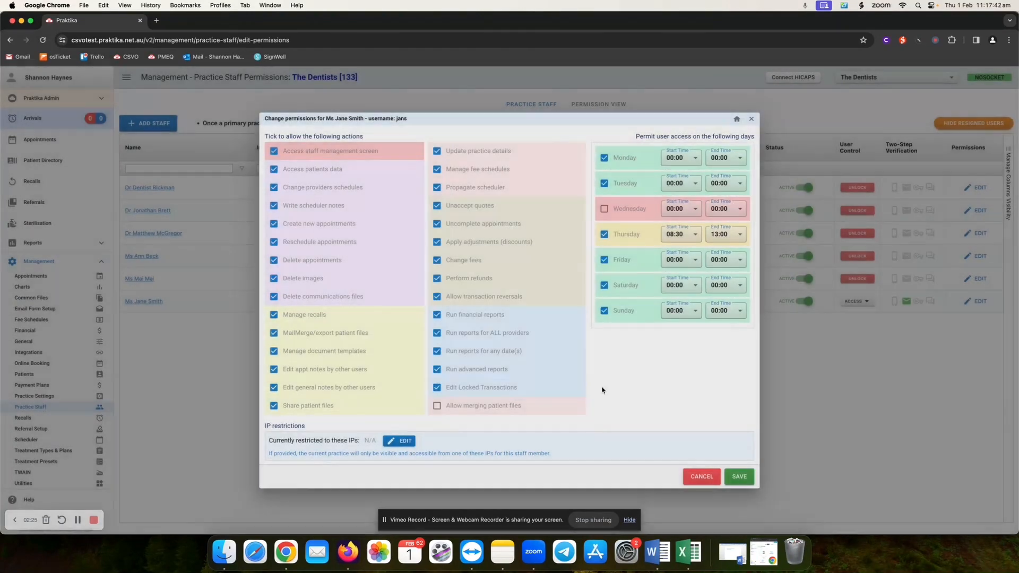
- Cancel the permissions, mark the Other staff member resigned on 01/02/2024, and set their status to Suspended
click(705, 478)
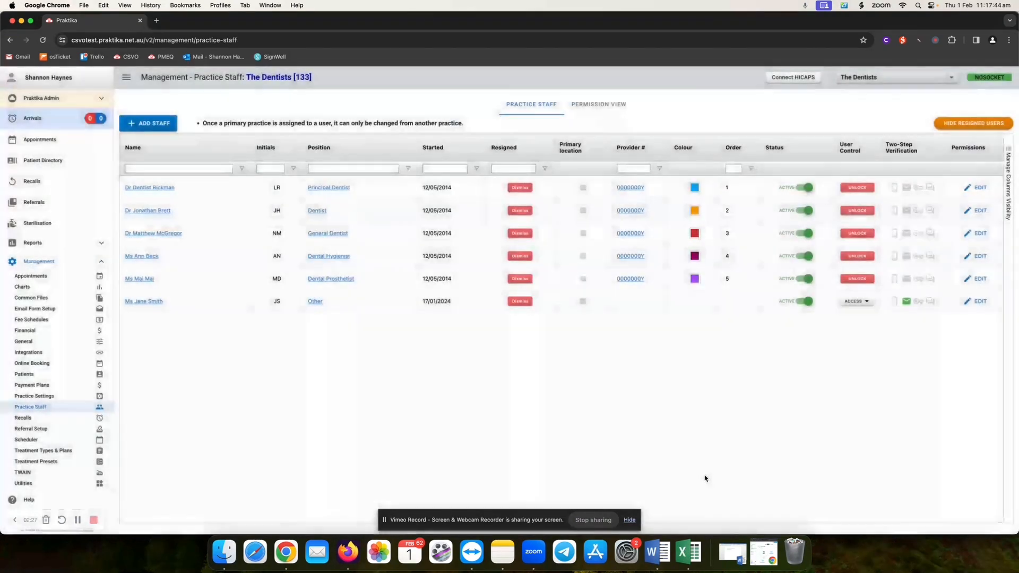
click(519, 301)
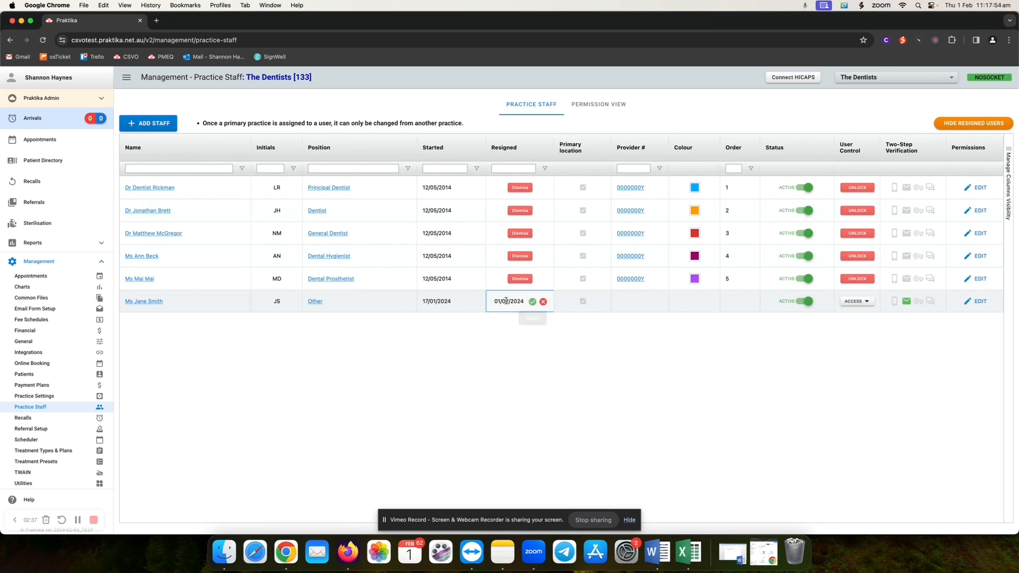
click(532, 302)
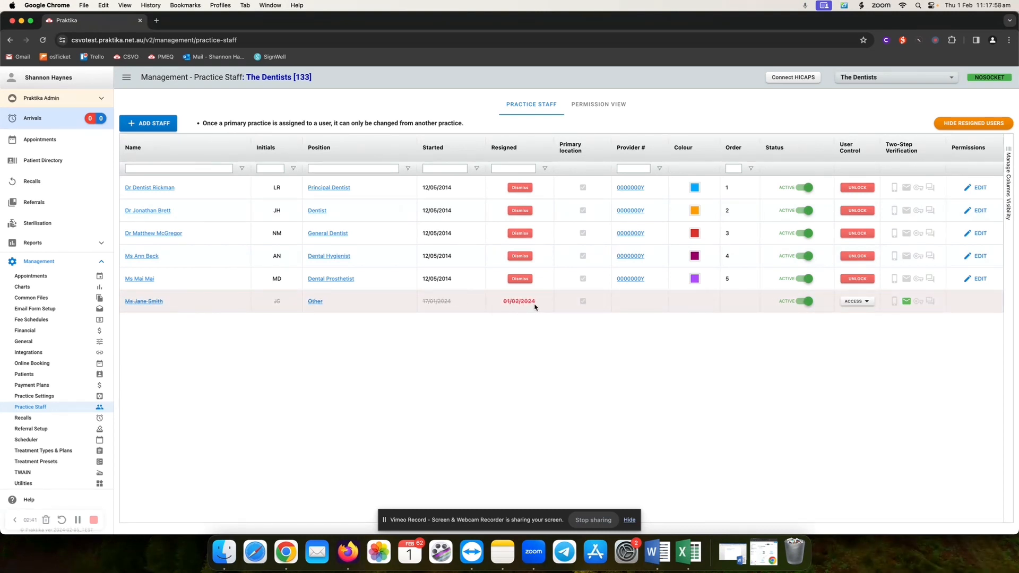
click(802, 303)
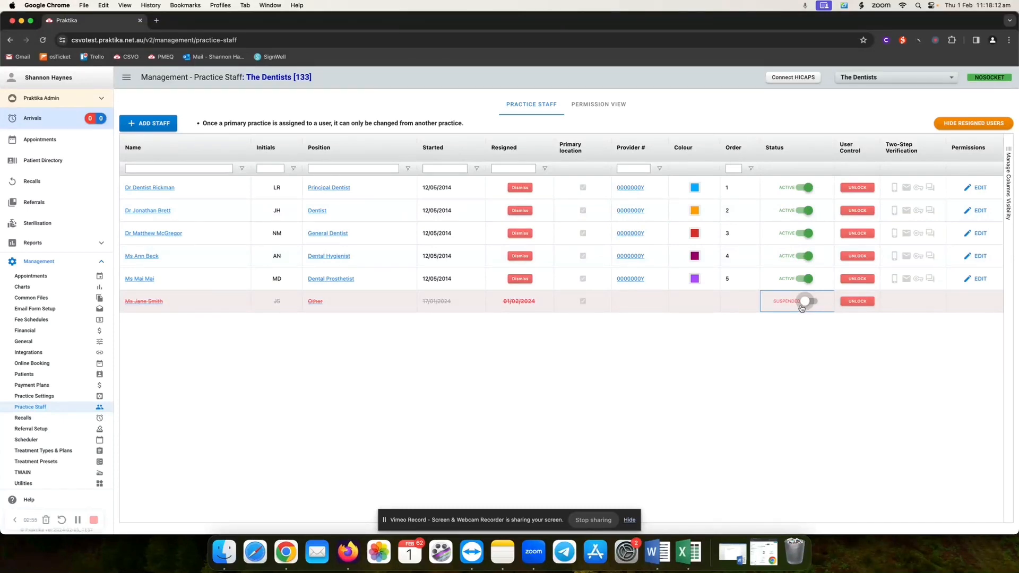
- Switch the Other staff member's status back to Active and copy the one-time credentials
click(806, 303)
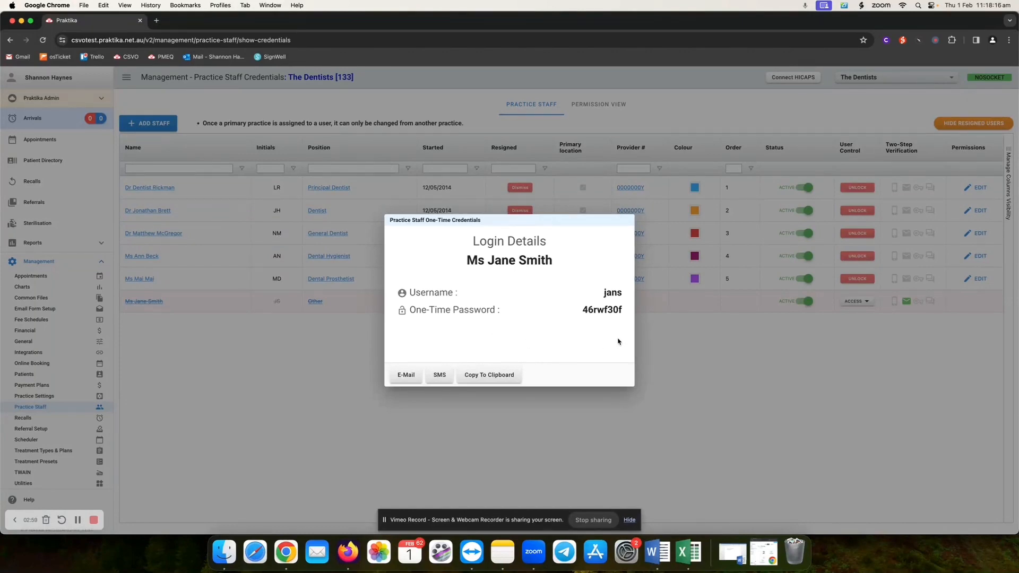
click(492, 376)
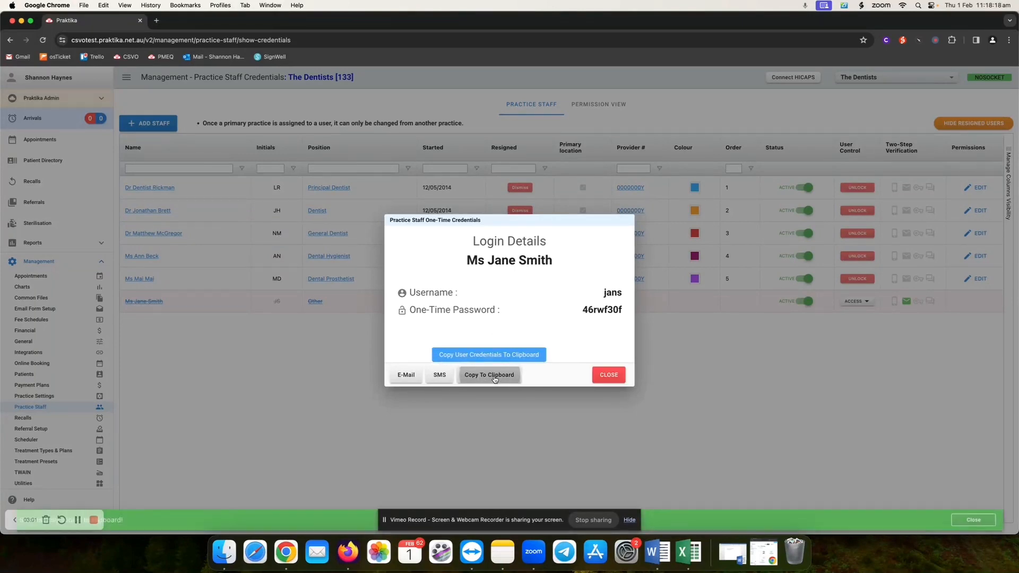
click(607, 375)
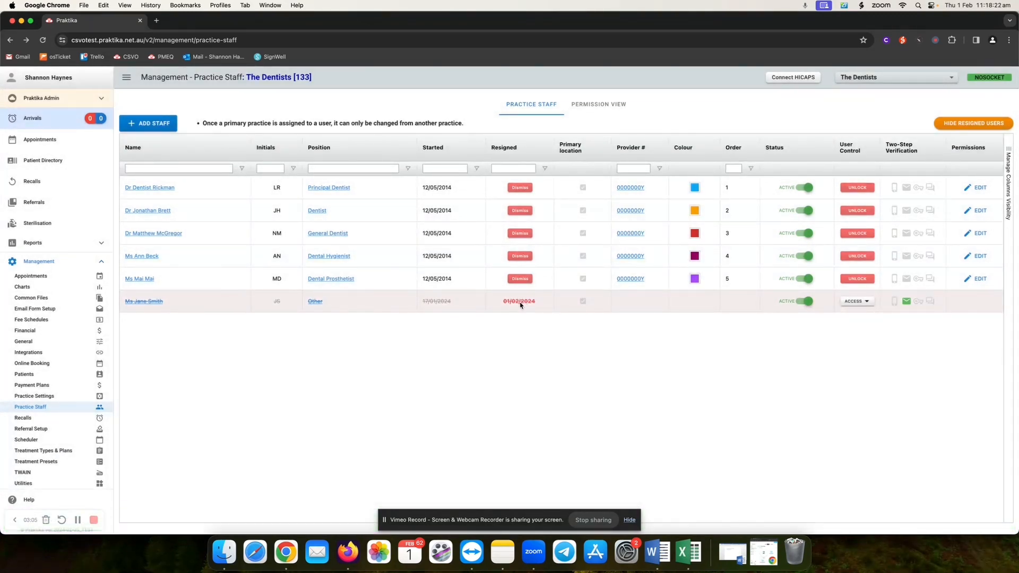
- Reinstate the last row's staff member, clearing their red resignation date
mouse_move(522, 304)
click(537, 302)
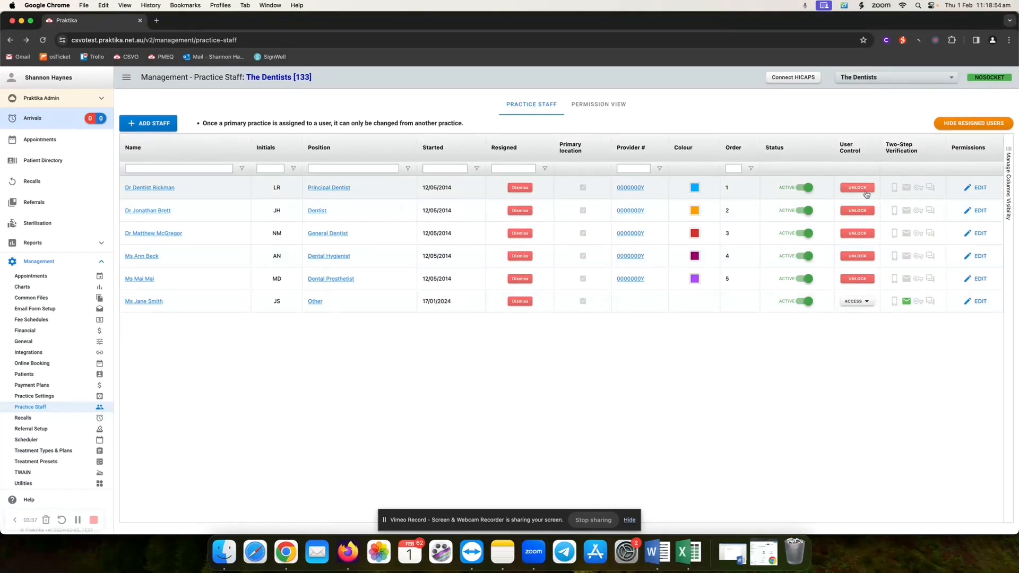
scroll(867, 192, down, 1)
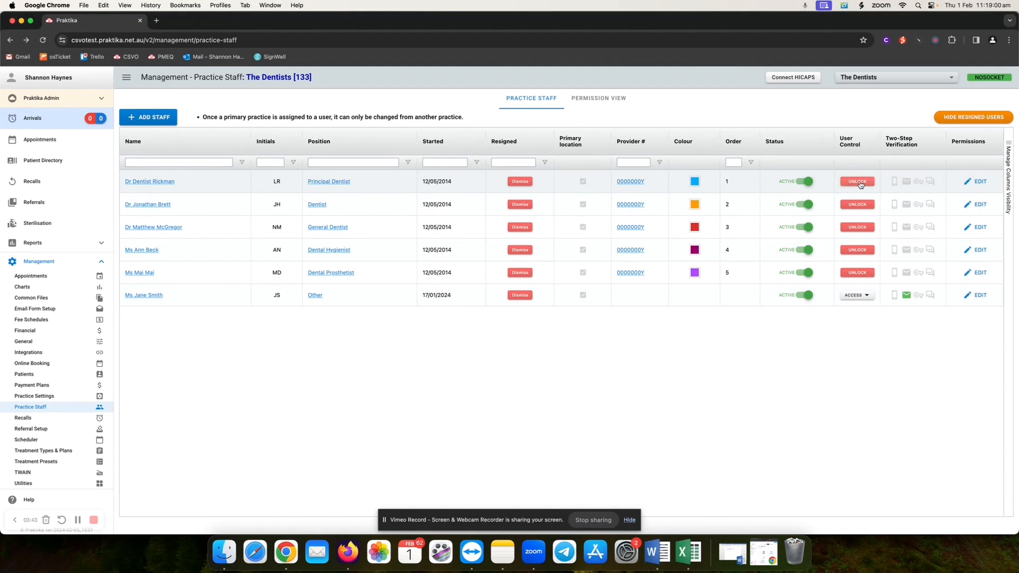
- Unlock the first row's Principal Dentist account and copy the one-time login credentials
click(859, 182)
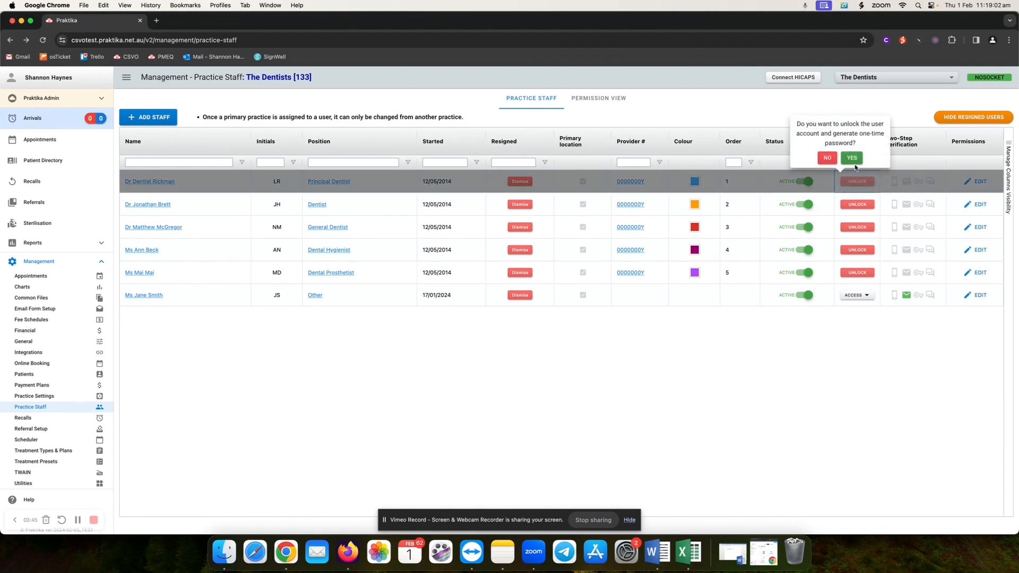
click(852, 158)
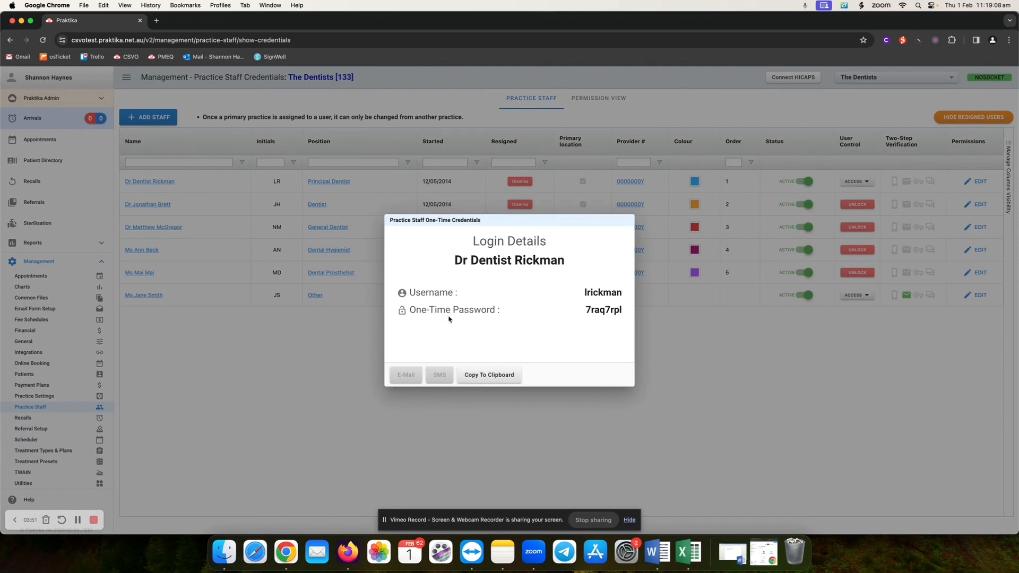
click(492, 378)
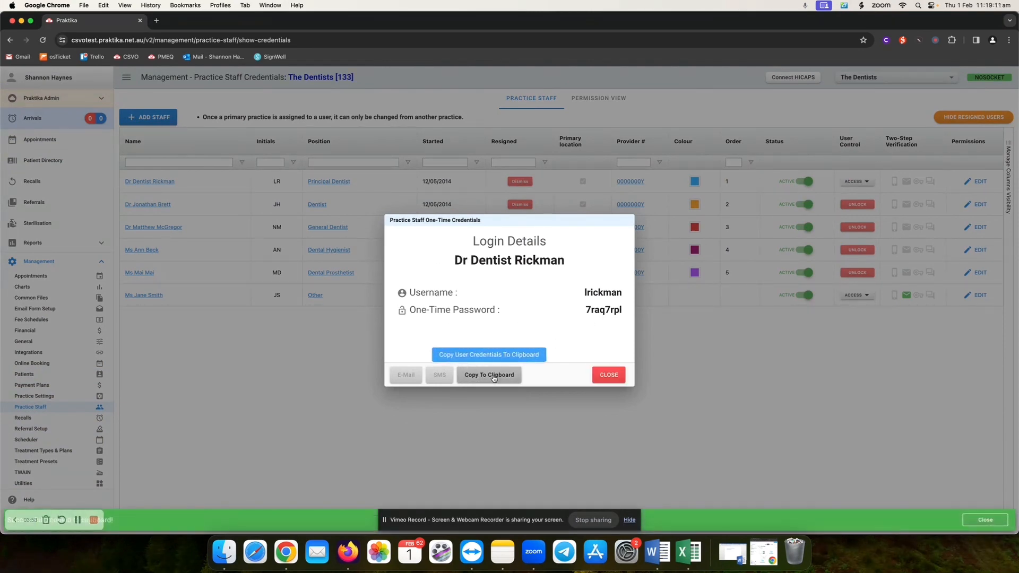
click(609, 375)
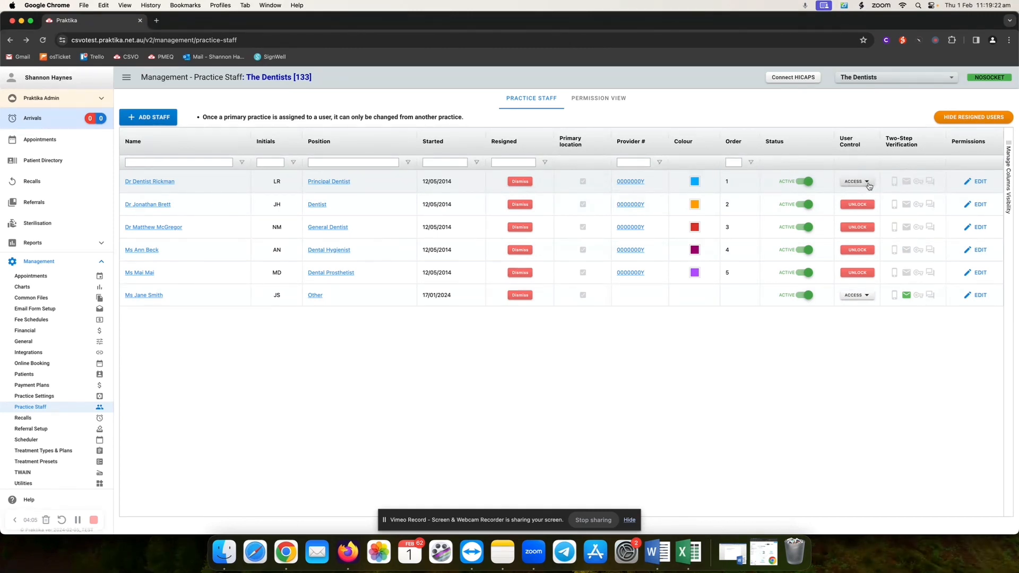
- Reset the Principal Dentist's password from the Access menu and copy the one-time credentials
click(869, 183)
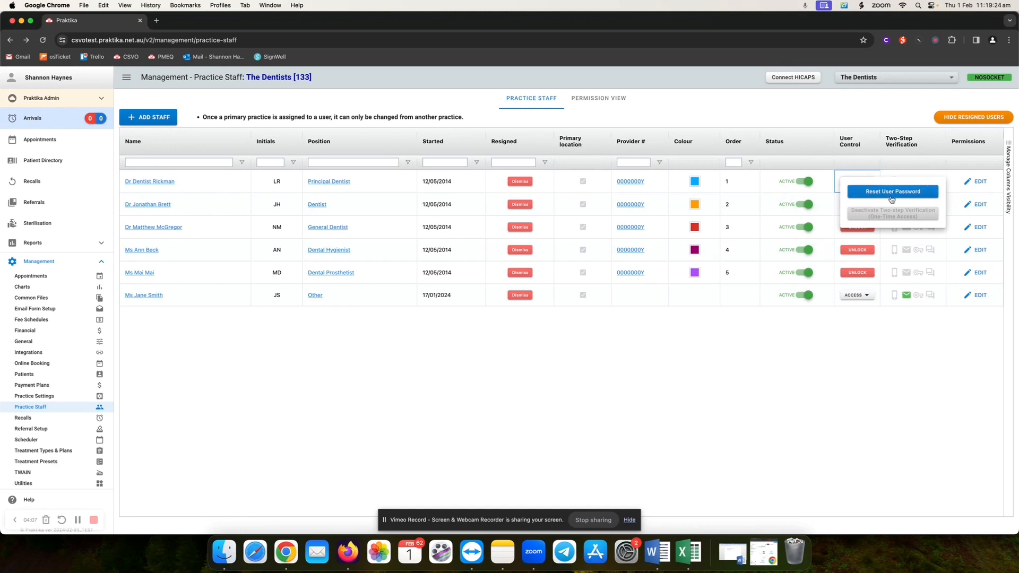
click(907, 192)
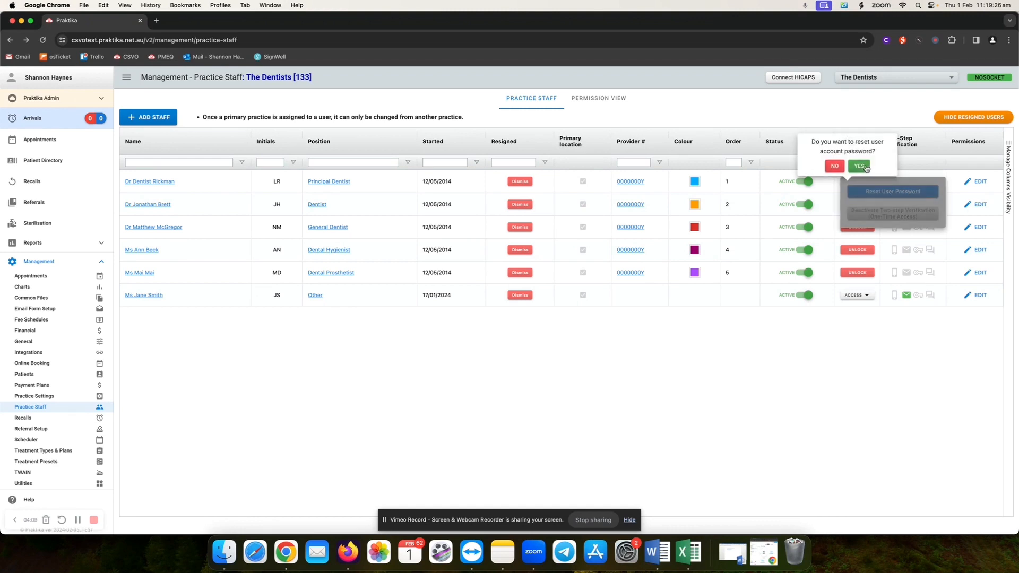
click(865, 168)
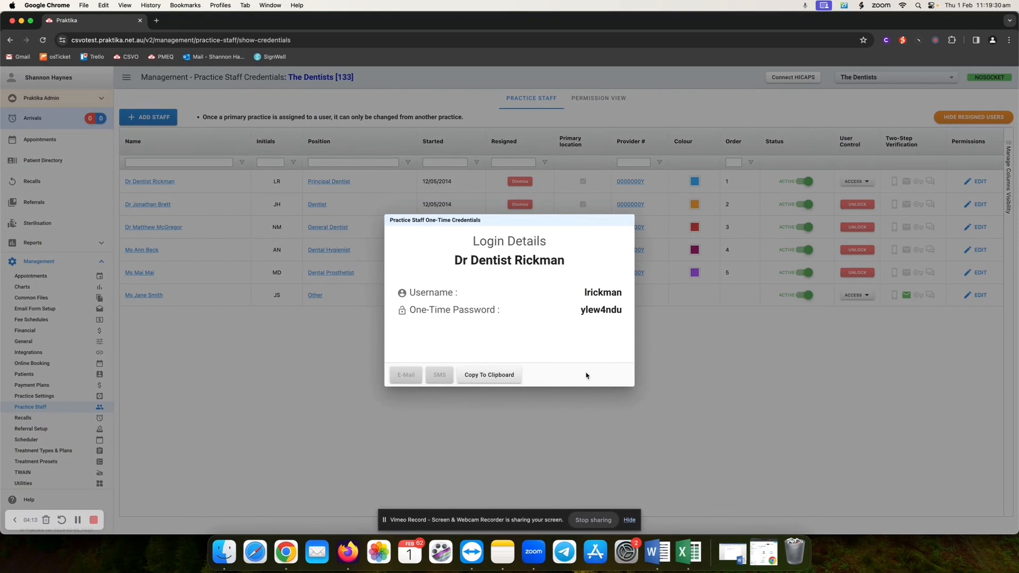
click(490, 377)
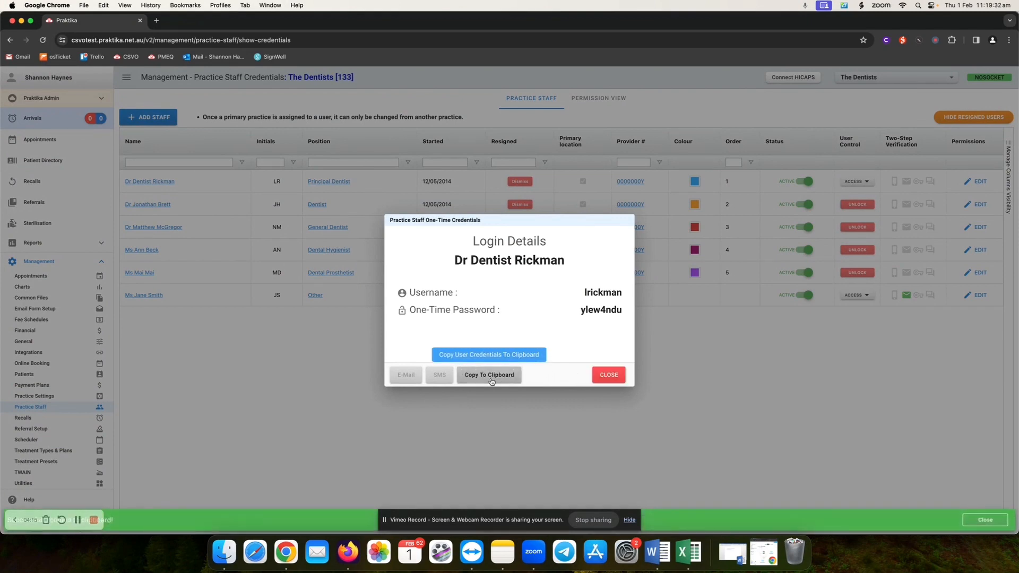
click(600, 375)
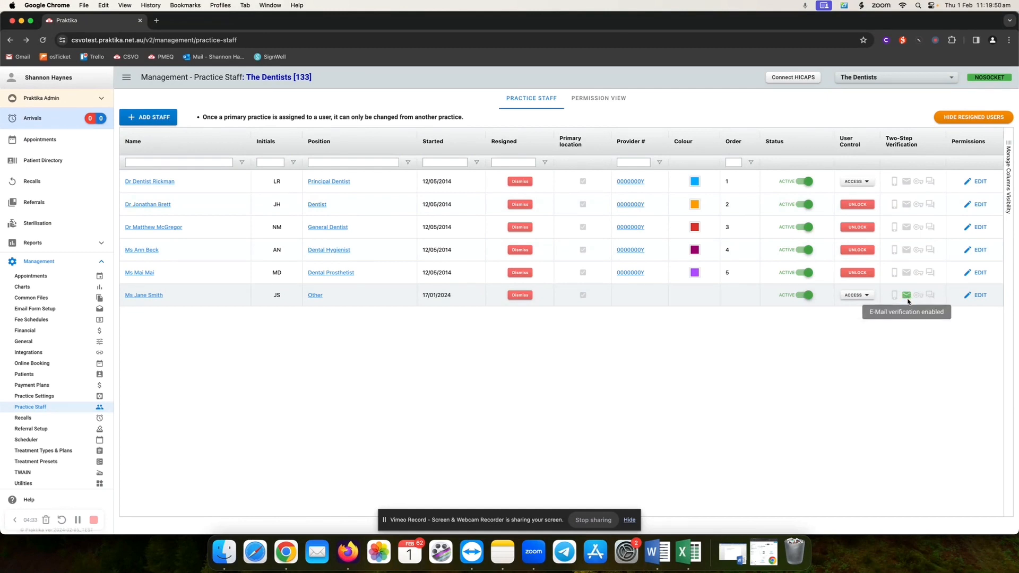
- Deactivate two-step verification (One-Time Access) for the last row's staff member and confirm
click(866, 296)
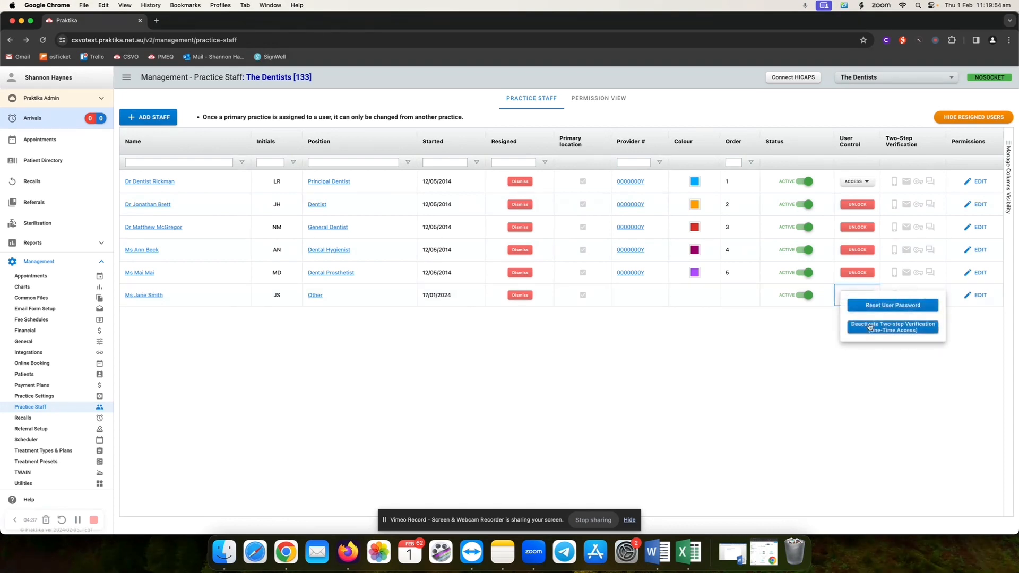
click(896, 329)
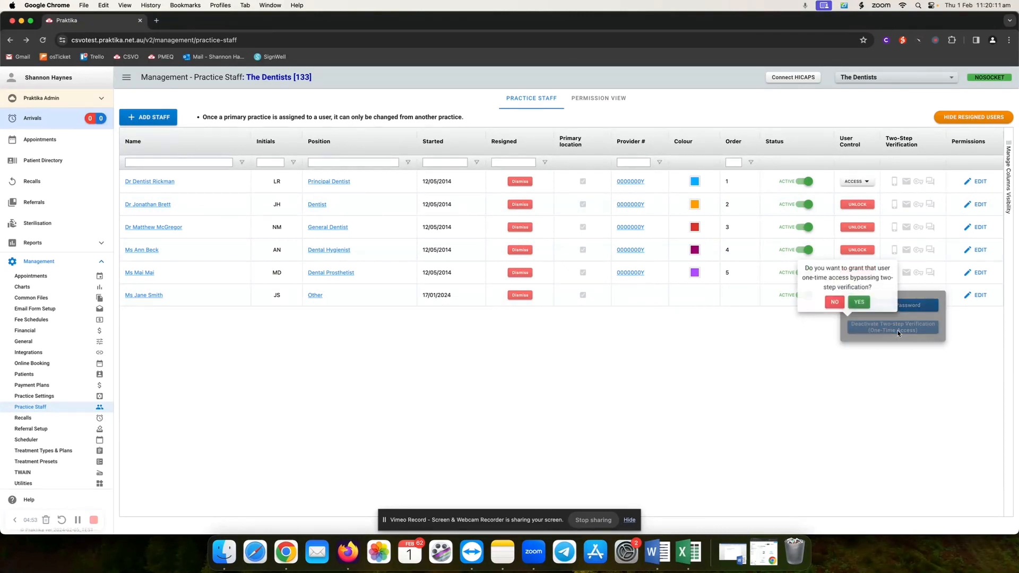
click(859, 302)
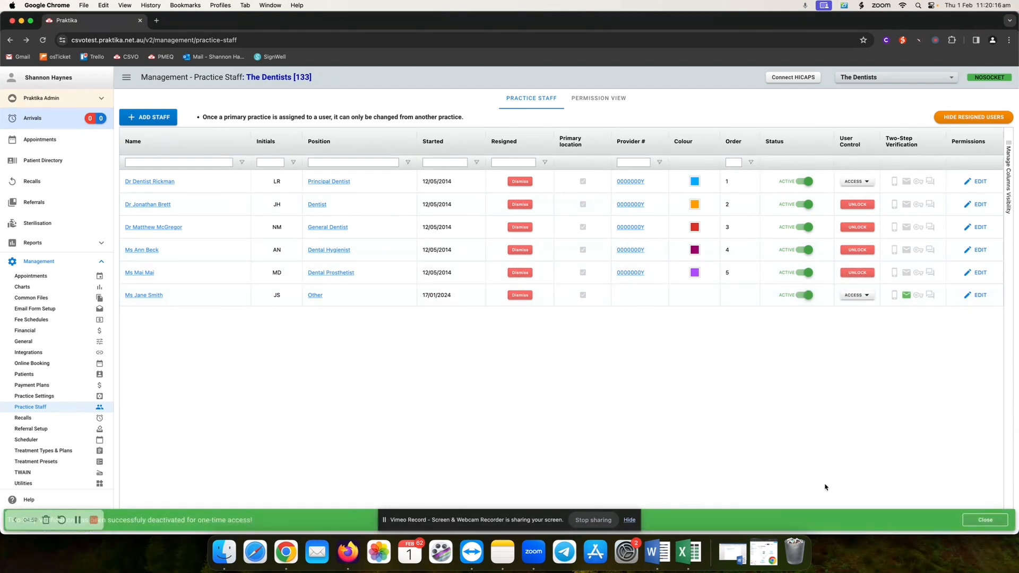
click(996, 520)
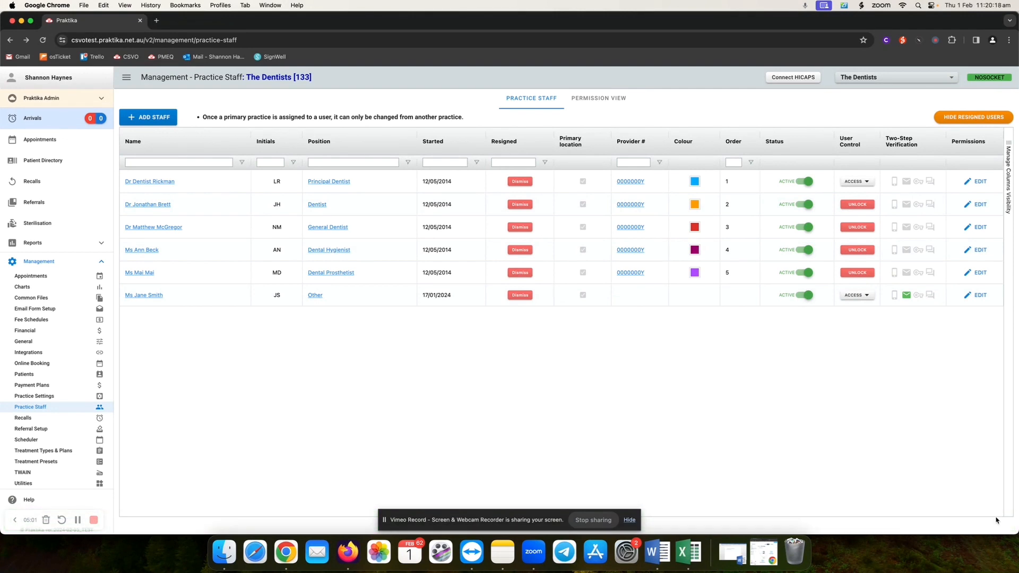